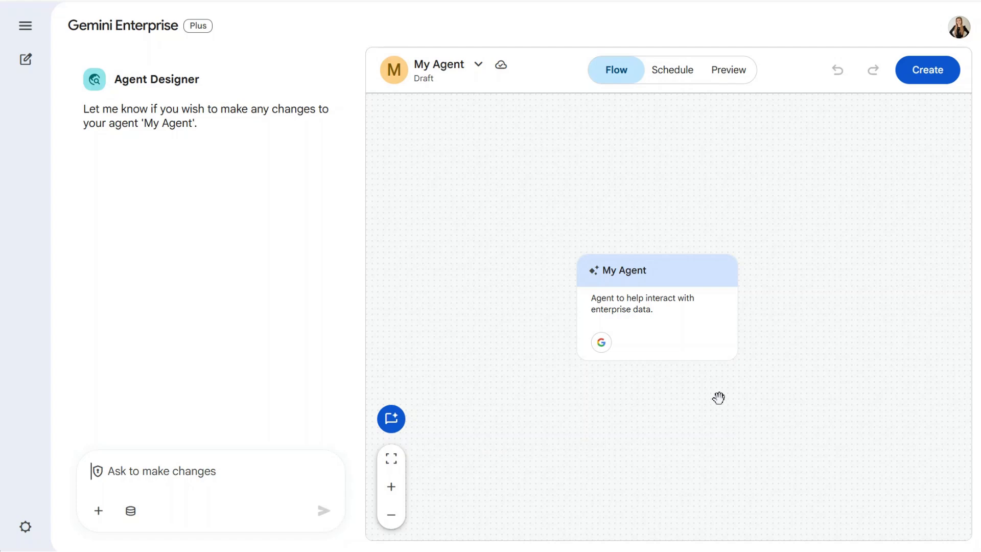
- Name the main agent "Strategic Sales Brief Generator" and describe it as a user-facing orchestrator of research specialists that generates a comprehensive sales brief
{"action": "left_click", "coordinate": [678, 332]}
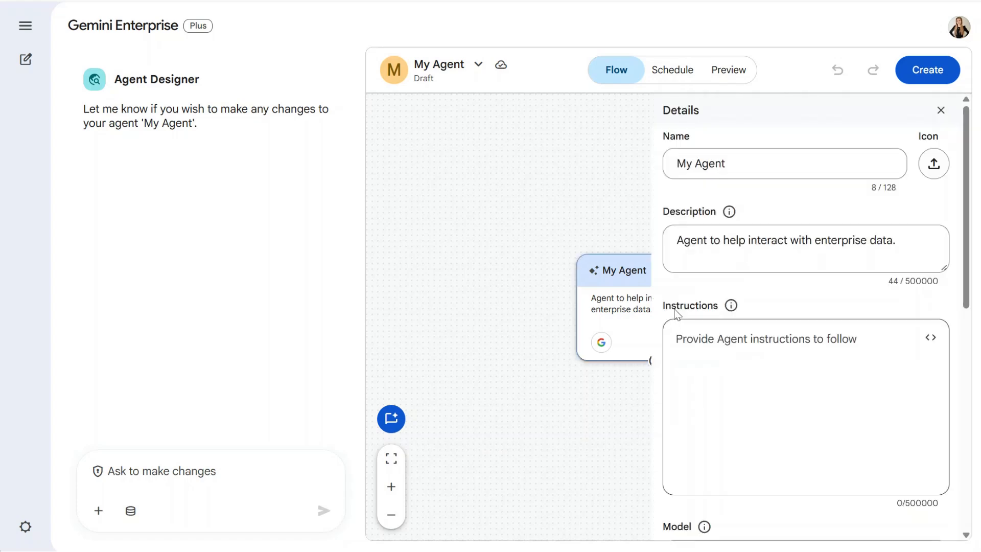
{"action": "triple_click", "coordinate": [719, 164]}
{"action": "type", "text": "Strategic Sales Brief Generator"}
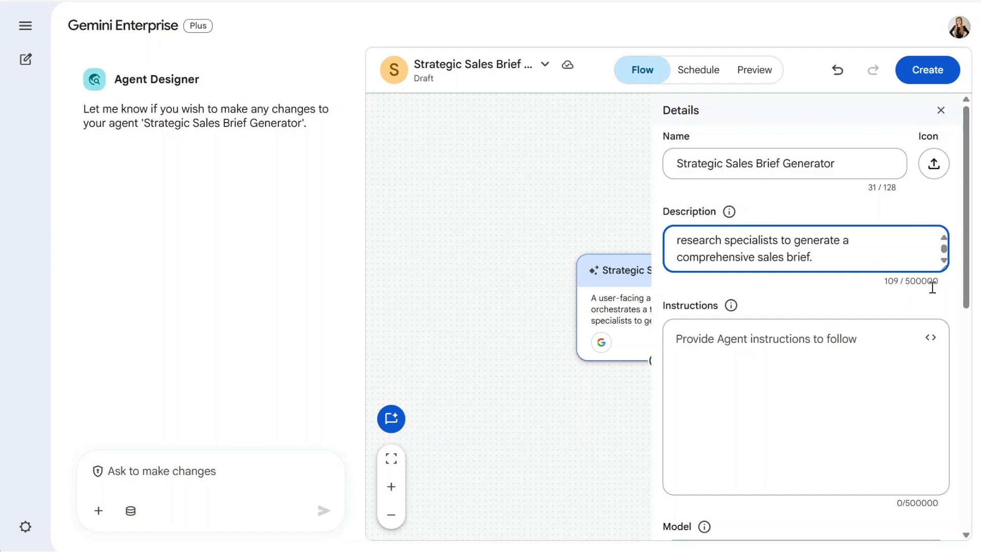
- Paste the main agent's instructions for calling the CRM Check, Company Research and Key Contacts subagents and synthesizing one structured document, and review them
{"action": "left_click", "coordinate": [800, 347]}
{"action": "key", "text": "ctrl+v"}
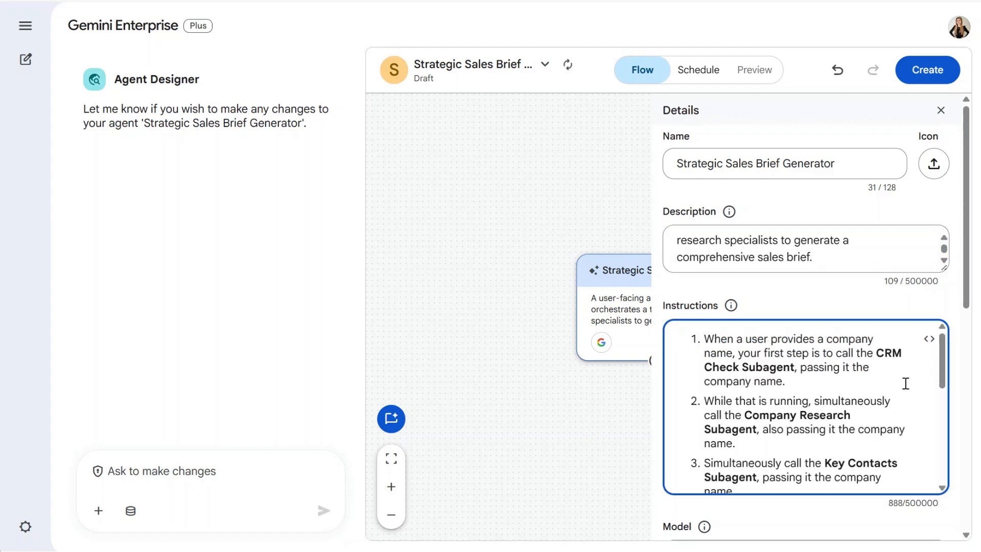
{"action": "scroll", "coordinate": [969, 327], "scroll_direction": "down", "scroll_amount": 2}
{"action": "left_click_drag", "start_coordinate": [969, 327], "coordinate": [969, 332]}
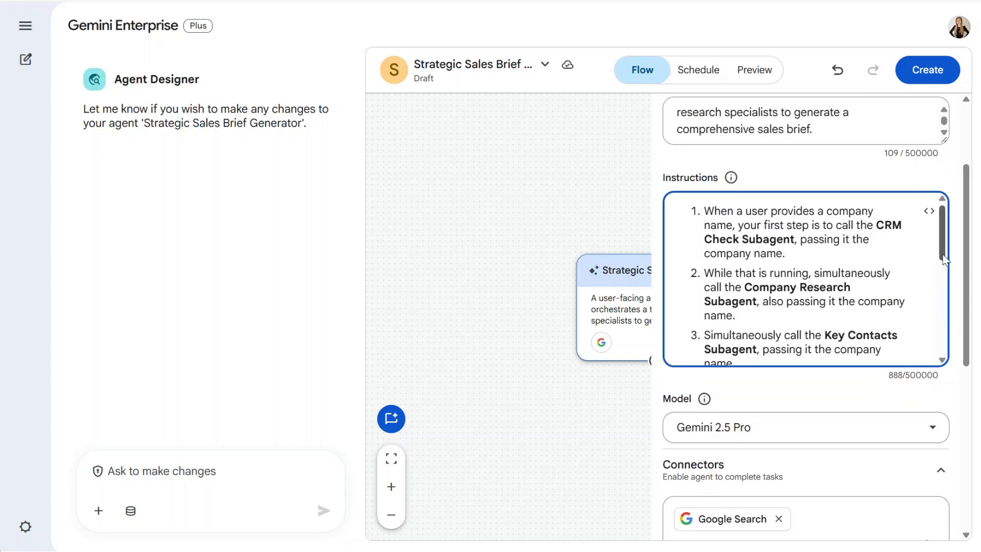
{"action": "left_click_drag", "start_coordinate": [943, 259], "coordinate": [943, 275]}
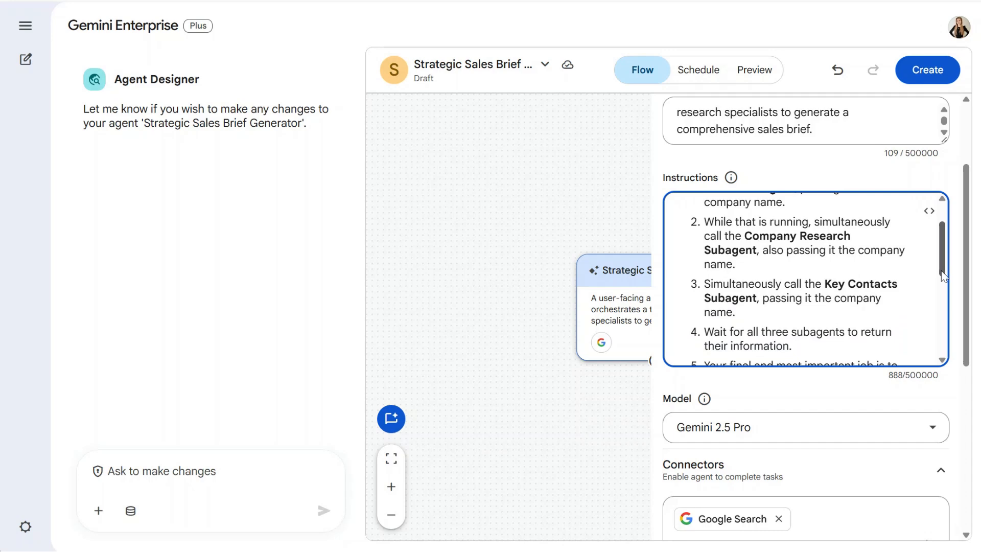
{"action": "left_click_drag", "start_coordinate": [943, 275], "coordinate": [942, 296]}
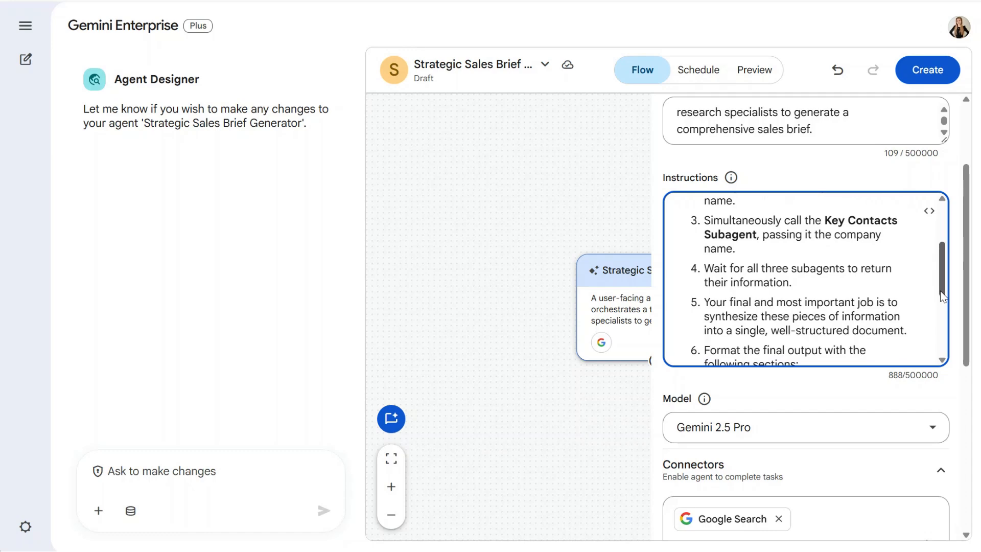
{"action": "left_click_drag", "start_coordinate": [941, 297], "coordinate": [940, 353]}
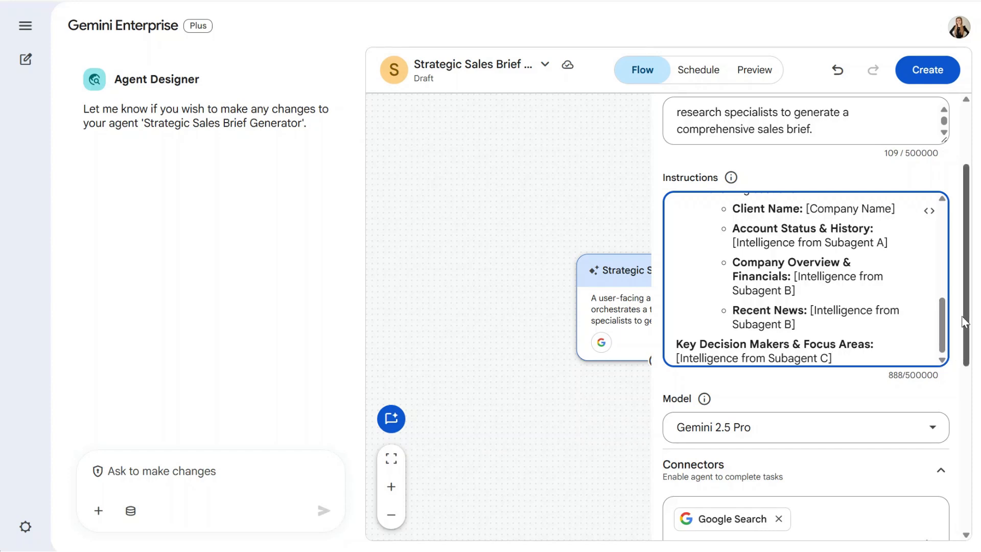
- Remove the Google Search connector from the main agent
{"action": "left_click_drag", "start_coordinate": [967, 309], "coordinate": [965, 463]}
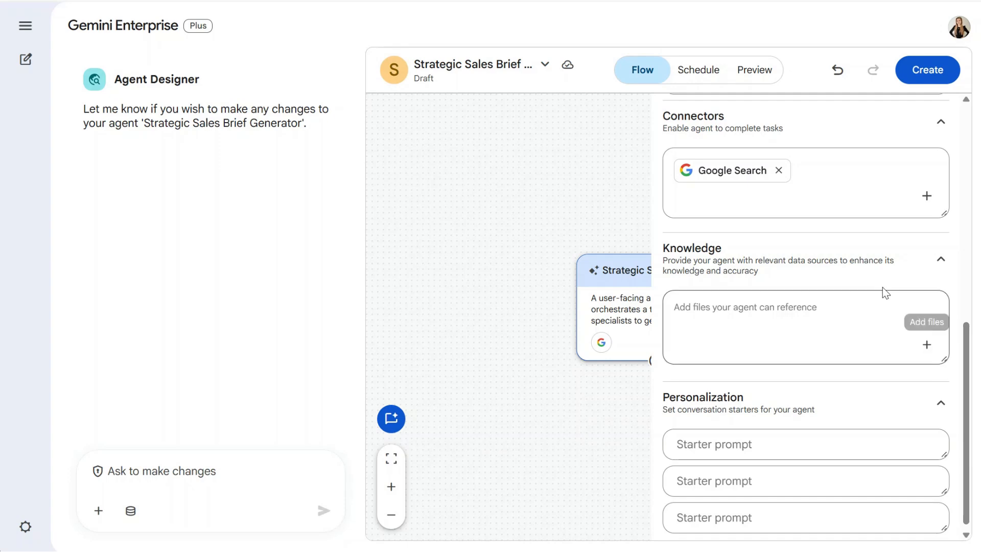
{"action": "left_click", "coordinate": [791, 181]}
{"action": "left_click", "coordinate": [780, 171]}
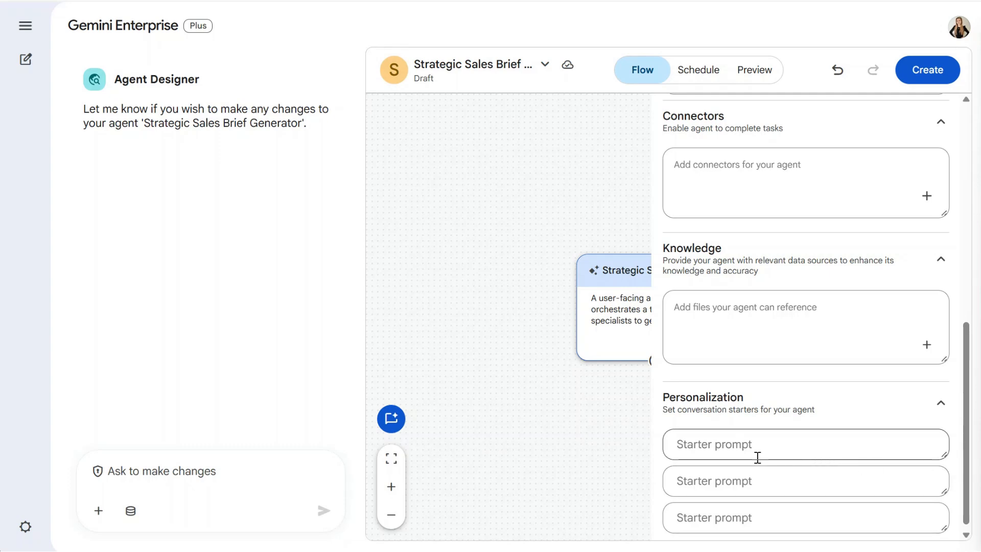
- Add the starter prompt "Hi! I need a sales brief for [Company name]." to the main agent and close its details
{"action": "left_click", "coordinate": [706, 453]}
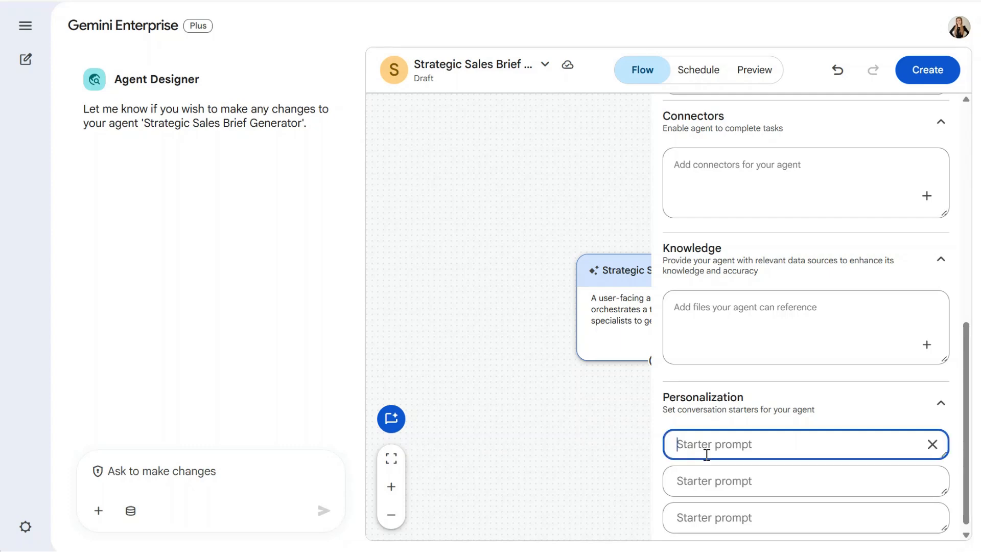
{"action": "type", "text": "Hi! I need a sales brief for [Company name]."}
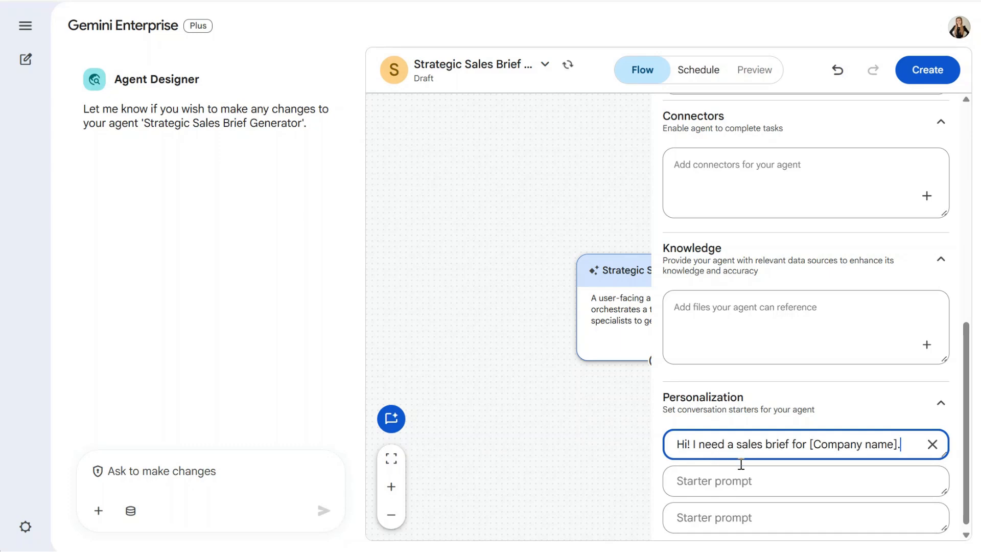
{"action": "left_click", "coordinate": [543, 443]}
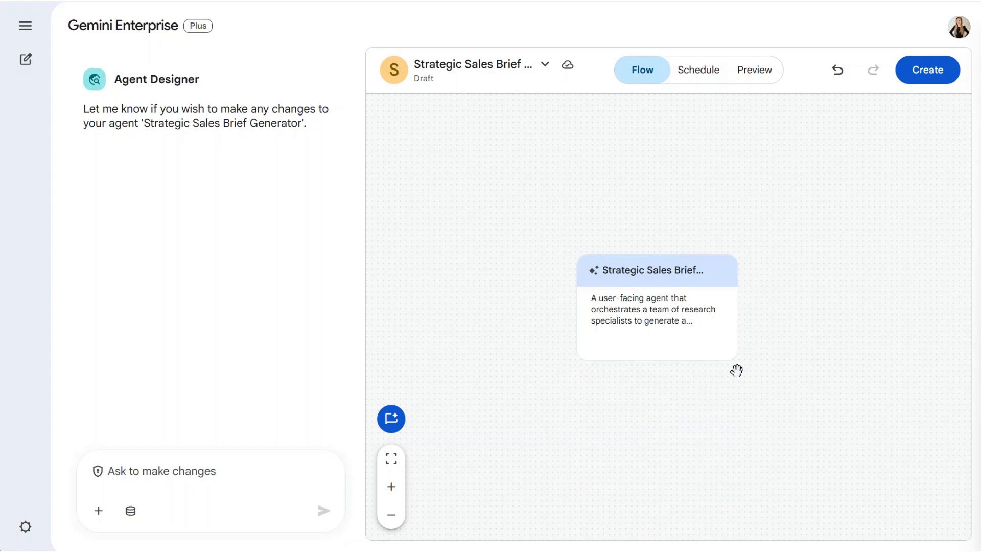
- Add a subagent under the main agent, named "CRM Check Subagent" and described as "A lookup agent focused on internal company data."
{"action": "left_click", "coordinate": [656, 360]}
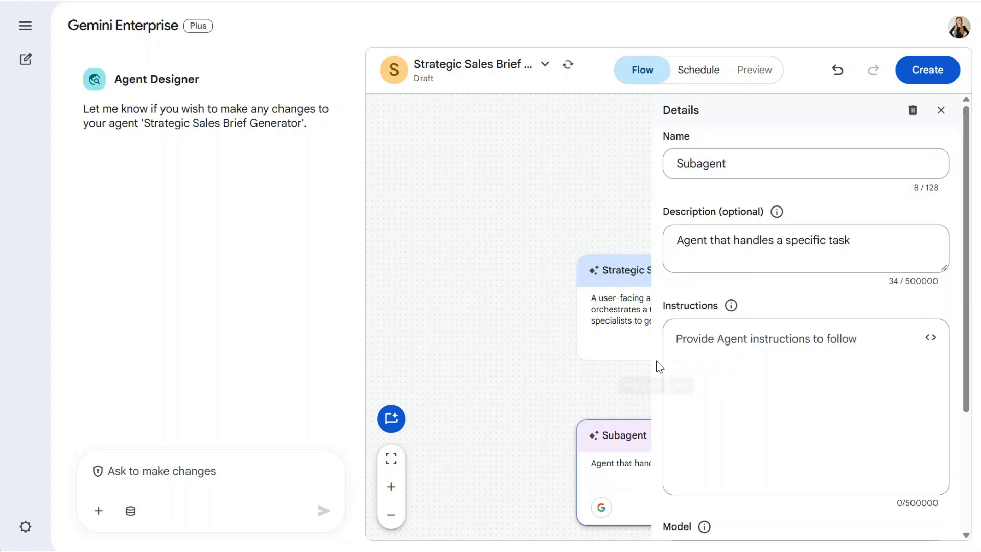
{"action": "left_click", "coordinate": [762, 171]}
{"action": "key", "text": "ctrl+a"}
{"action": "type", "text": "CRM Check Subagent"}
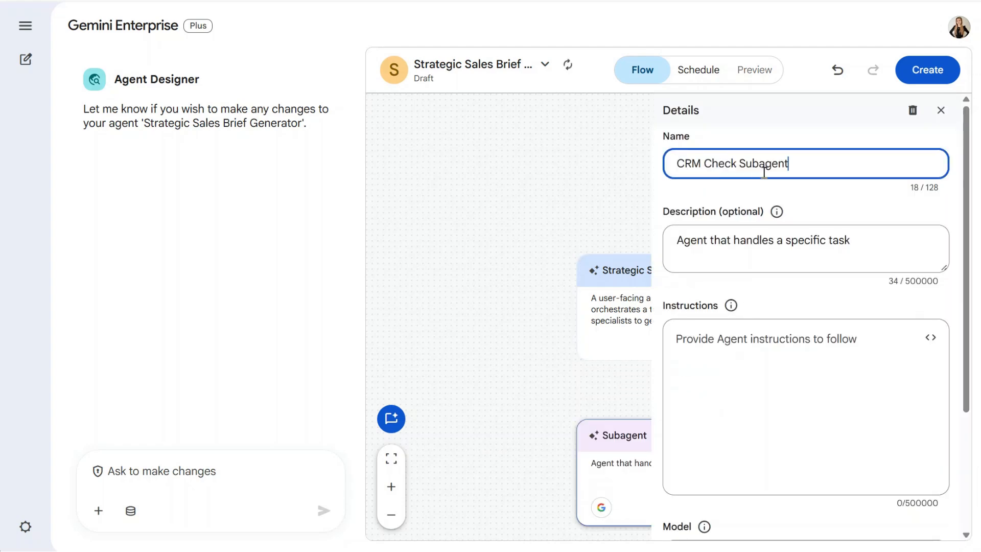
{"action": "key", "text": "alt+Tab"}
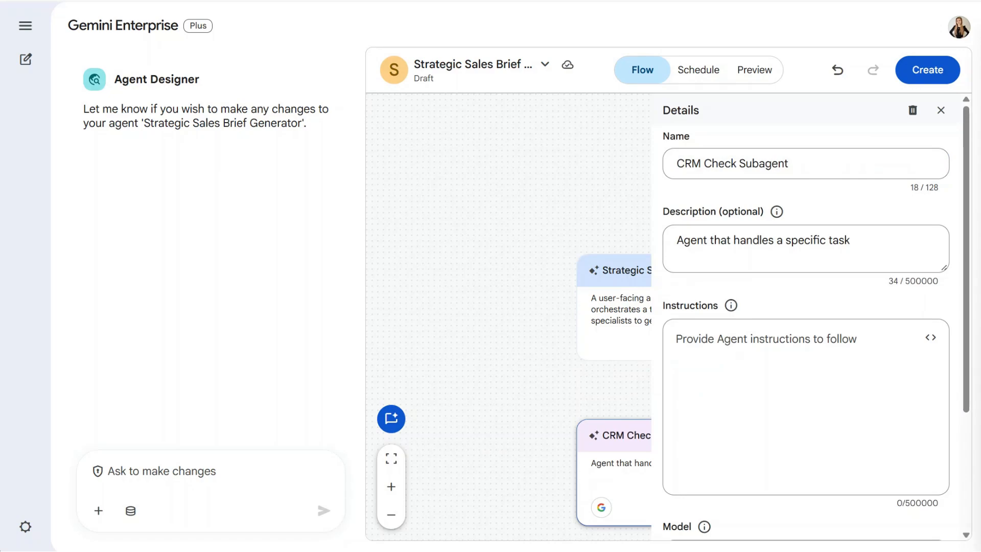
{"action": "left_click", "coordinate": [724, 251]}
{"action": "key", "text": "ctrl+a"}
{"action": "type", "text": "A lookup agent focused on internal company data."}
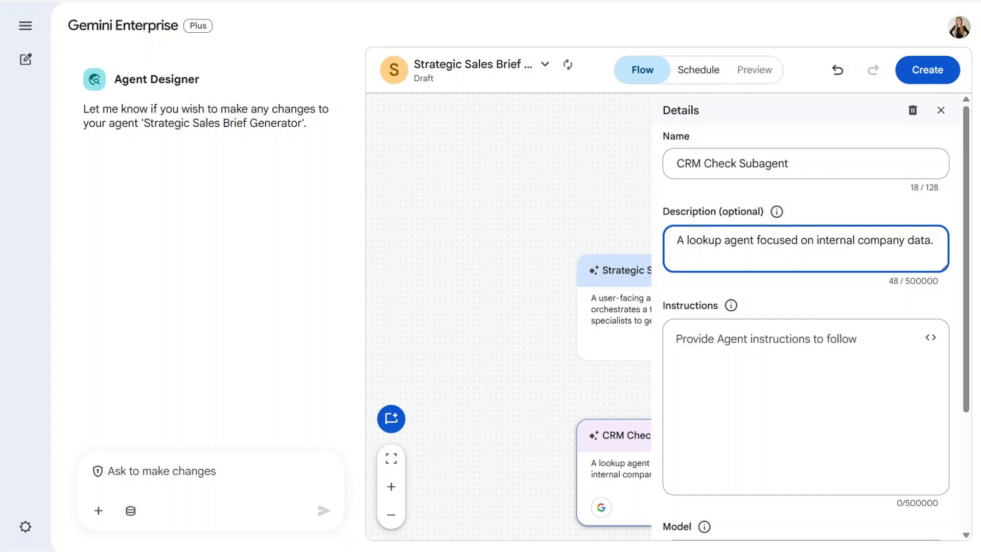
- Paste the CRM Check Subagent's instructions for searching Hubspot, classifying the account as new or existing and summarizing past interactions, and review them
{"action": "key", "text": "alt+Tab"}
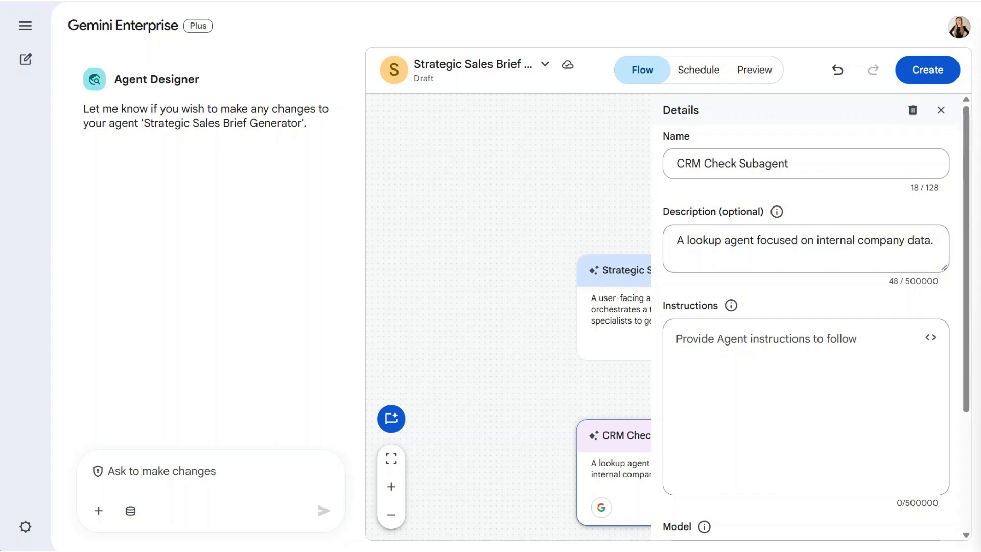
{"action": "left_click", "coordinate": [804, 349]}
{"action": "key", "text": "ctrl+v"}
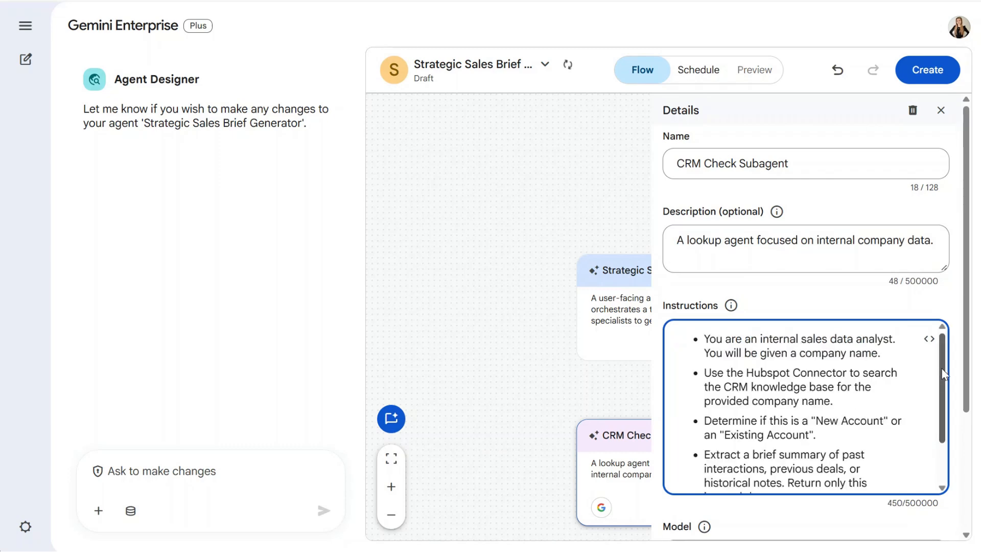
{"action": "left_click_drag", "start_coordinate": [943, 374], "coordinate": [942, 423]}
{"action": "left_click_drag", "start_coordinate": [966, 391], "coordinate": [966, 512]}
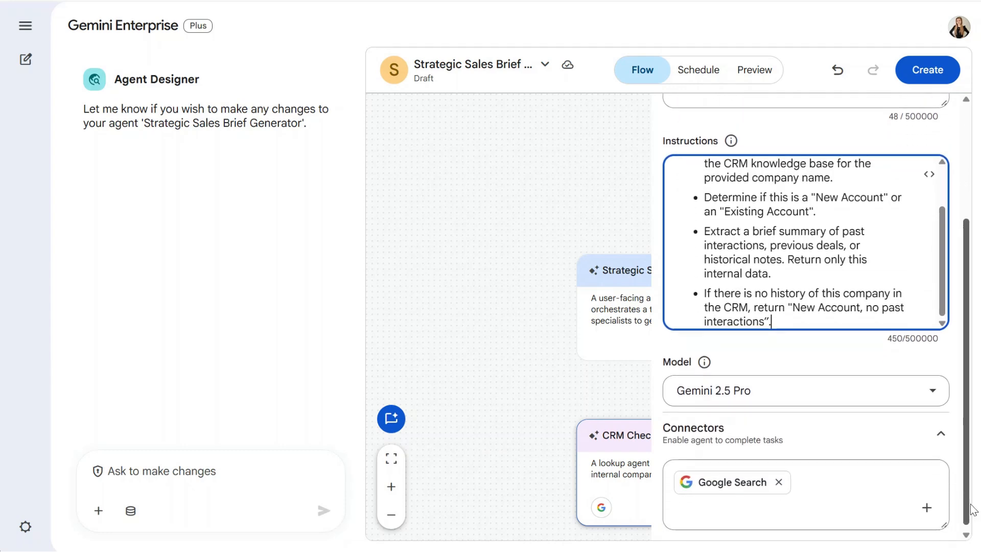
- Enable the Hubspot connector and disable Google Search for the CRM Check Subagent, then close its details
{"action": "left_click", "coordinate": [934, 510]}
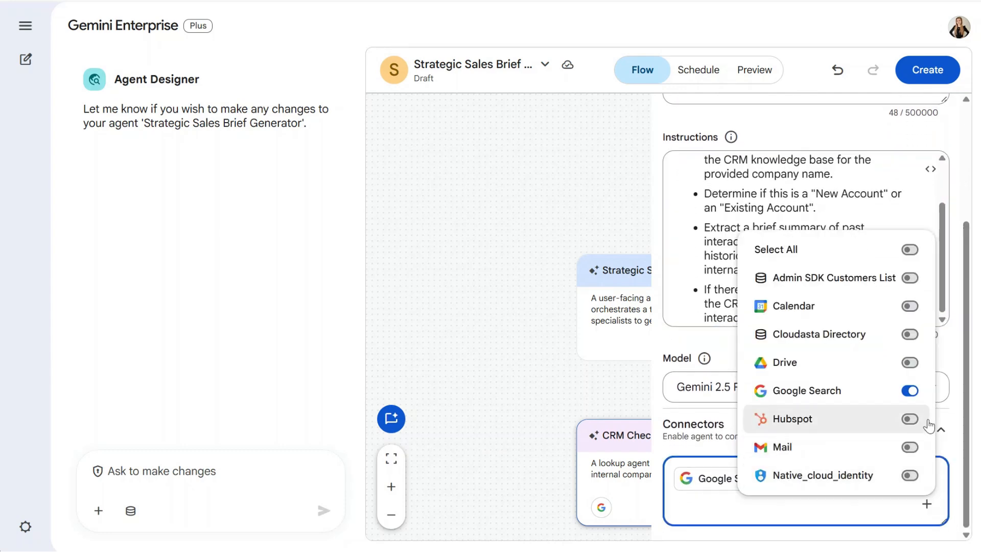
{"action": "left_click", "coordinate": [910, 419]}
{"action": "left_click", "coordinate": [913, 392]}
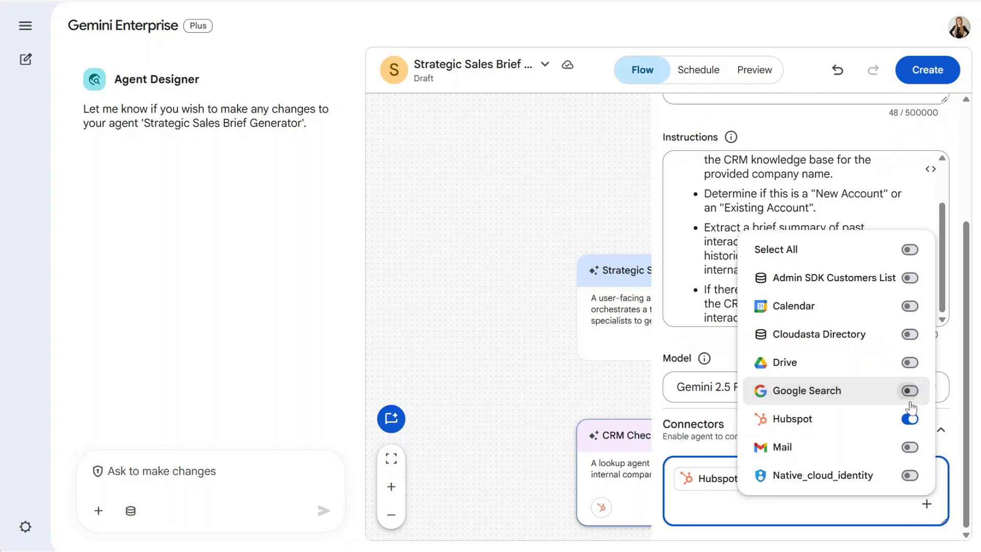
{"action": "left_click", "coordinate": [954, 454]}
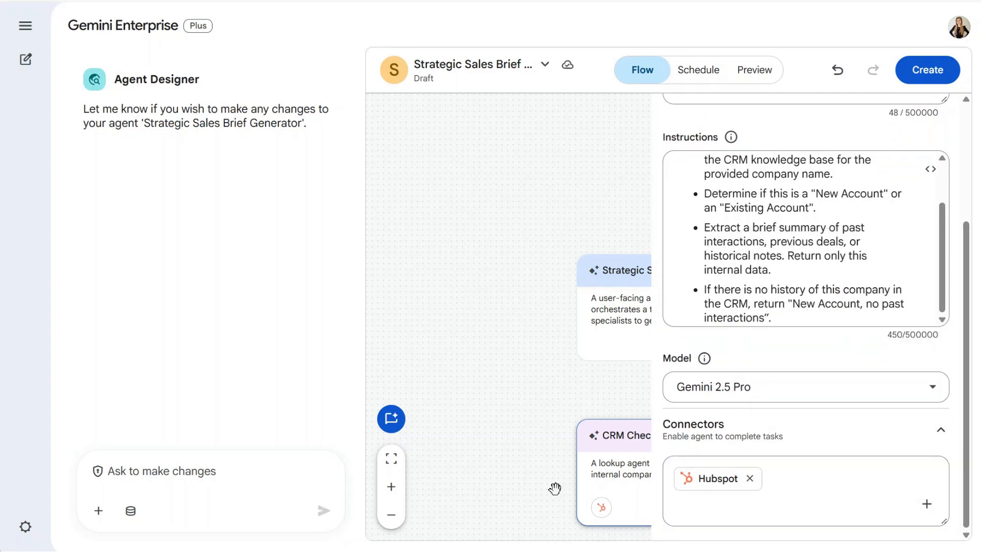
{"action": "left_click", "coordinate": [520, 445]}
- Add a second subagent under the main agent, named "Company Research Subagent" and described as "Primary research agent for external business context."
{"action": "left_click_drag", "start_coordinate": [873, 465], "coordinate": [840, 375]}
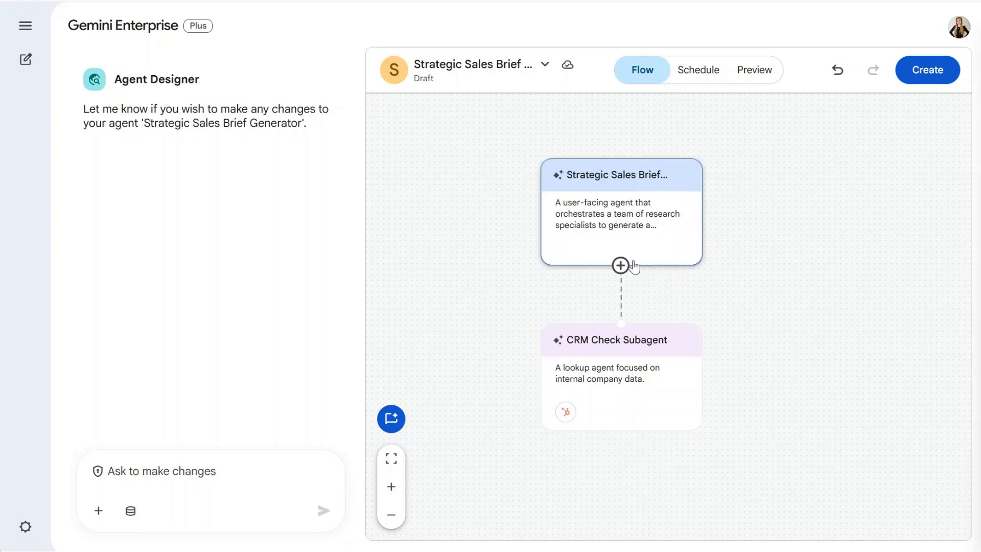
{"action": "left_click", "coordinate": [621, 265]}
{"action": "triple_click", "coordinate": [781, 164]}
{"action": "type", "text": "Company Research Subagent"}
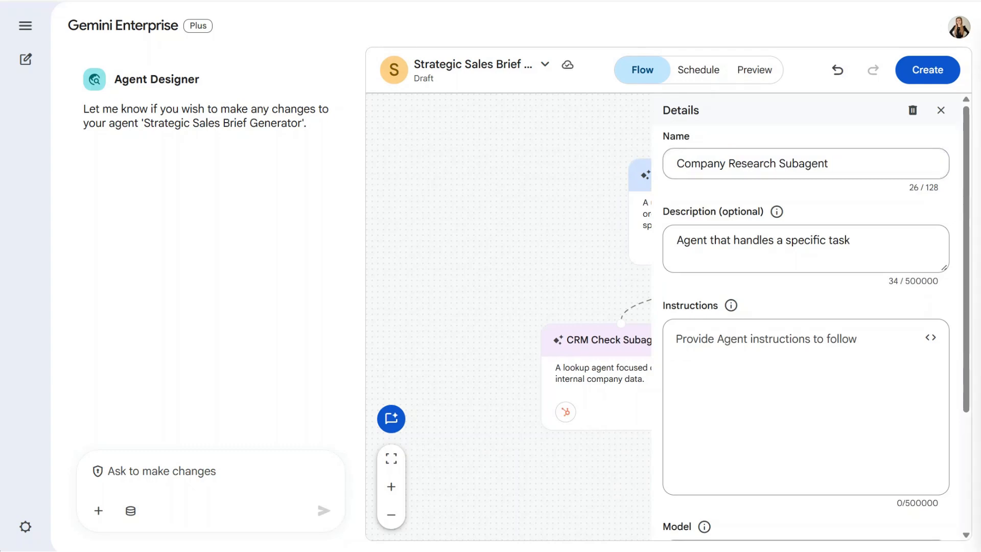
{"action": "triple_click", "coordinate": [836, 243]}
{"action": "type", "text": "Primary research agent for external business context."}
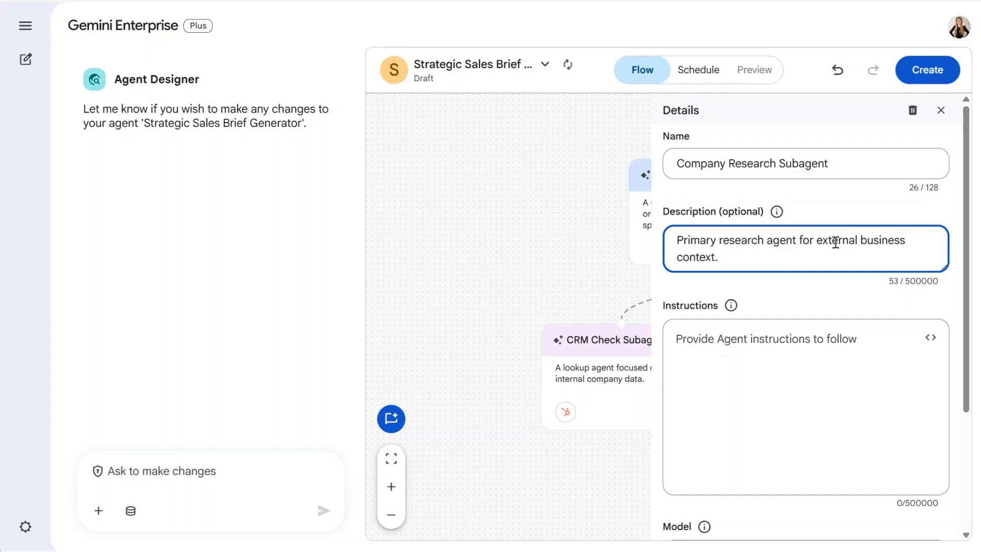
- Paste the Company Research Subagent's instructions for finding a company overview, financials and news with google_search, review them and close its details
{"action": "left_click", "coordinate": [832, 361]}
{"action": "key", "text": "ctrl+v"}
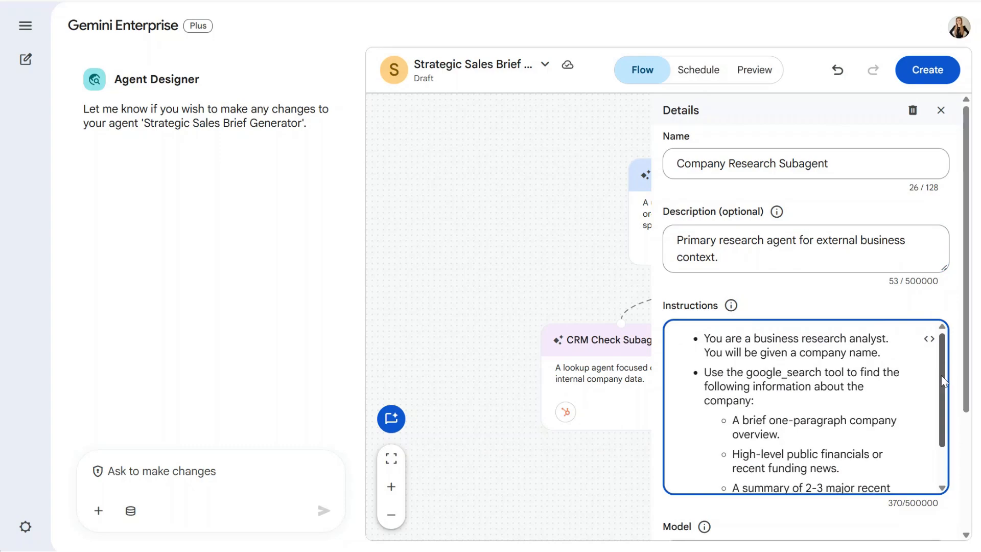
{"action": "left_click_drag", "start_coordinate": [942, 381], "coordinate": [965, 509]}
{"action": "scroll", "coordinate": [967, 407], "scroll_direction": "down", "scroll_amount": 2}
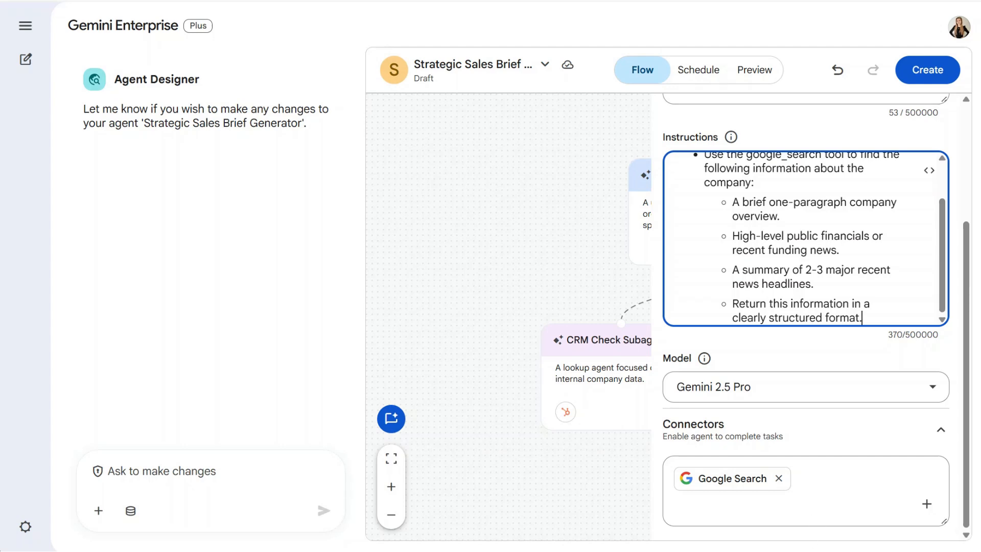
{"action": "left_click", "coordinate": [579, 518]}
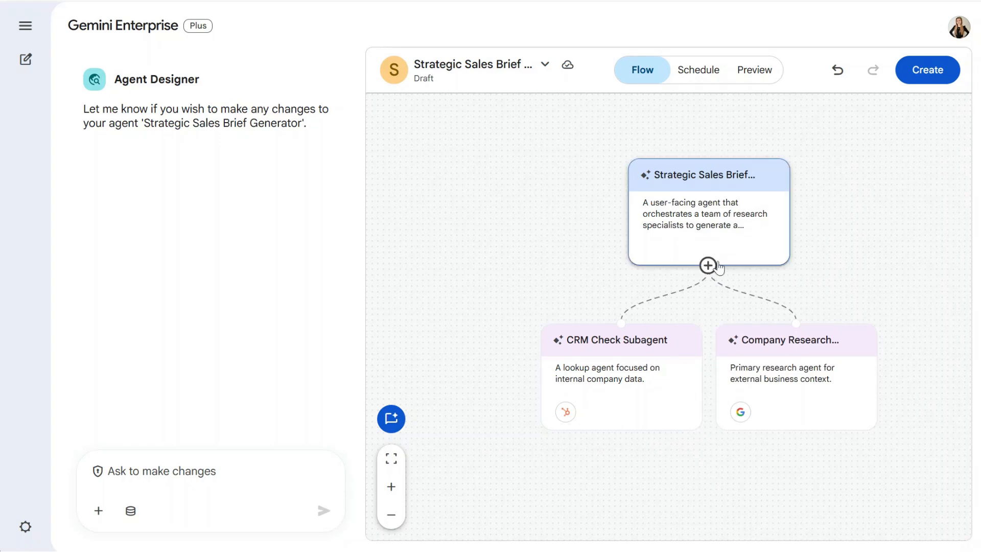
- Add a third subagent under the main agent, named "Key Contacts Subagent" and described as "This agent focuses on the human element of the sale."
{"action": "left_click", "coordinate": [717, 266]}
{"action": "double_click", "coordinate": [744, 170]}
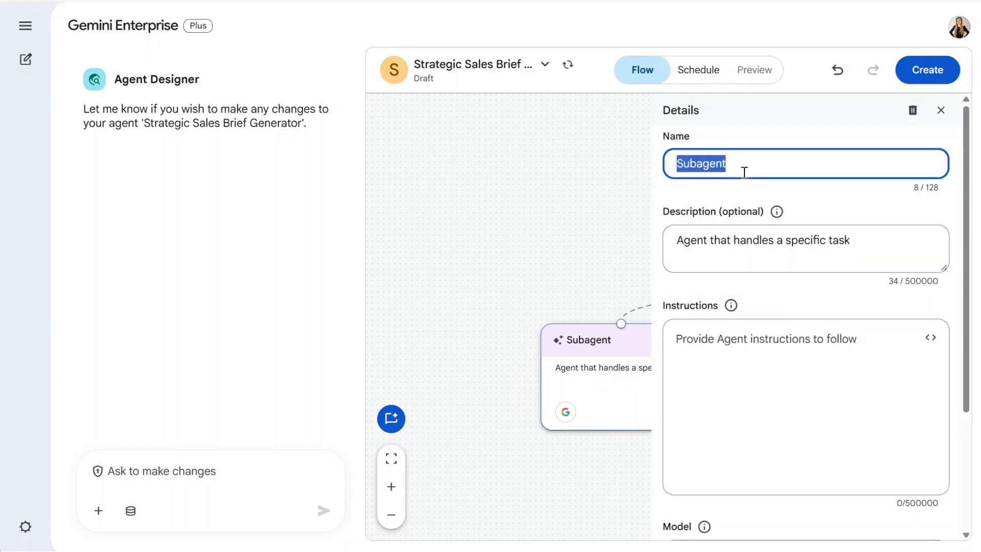
{"action": "type", "text": "Key Contacts Subagent"}
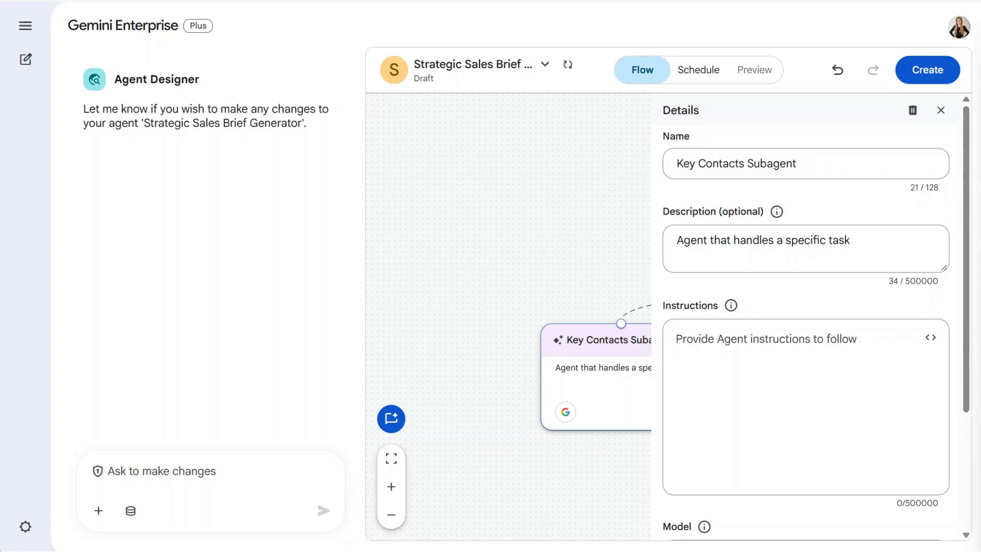
{"action": "triple_click", "coordinate": [810, 245]}
{"action": "type", "text": "This agent focuses on the human element of the sale."}
- Paste the Key Contacts Subagent's instructions for finding key decision-makers and summarizing their public talking points with google_search, and review its settings
{"action": "left_click", "coordinate": [869, 338]}
{"action": "key", "text": "ctrl+v"}
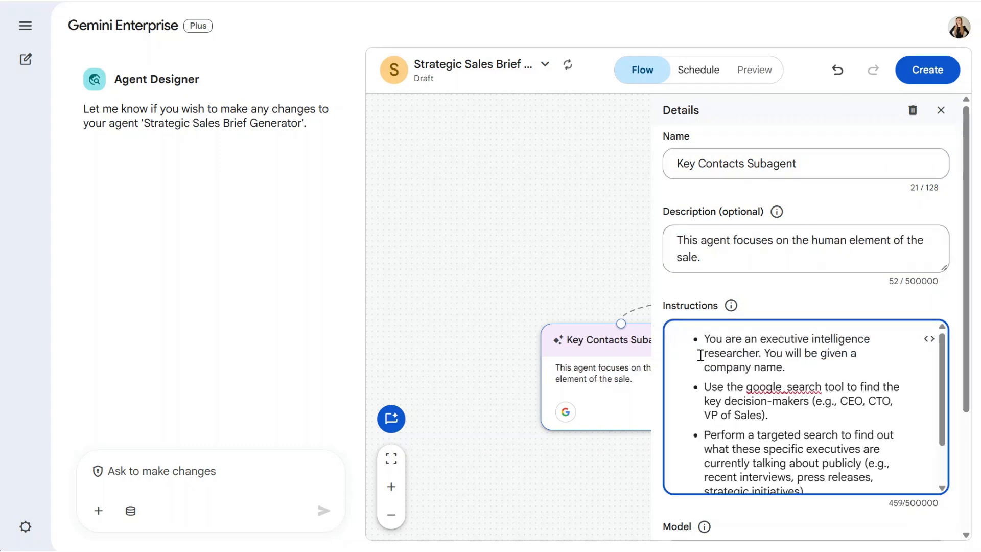
{"action": "scroll", "coordinate": [970, 330], "scroll_direction": "down", "scroll_amount": 2}
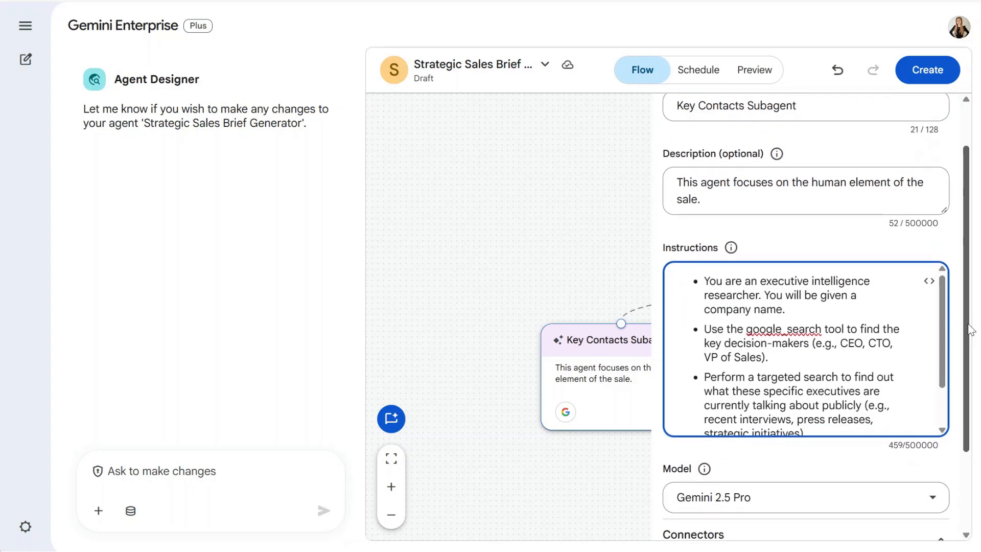
{"action": "left_click_drag", "start_coordinate": [969, 325], "coordinate": [969, 356]}
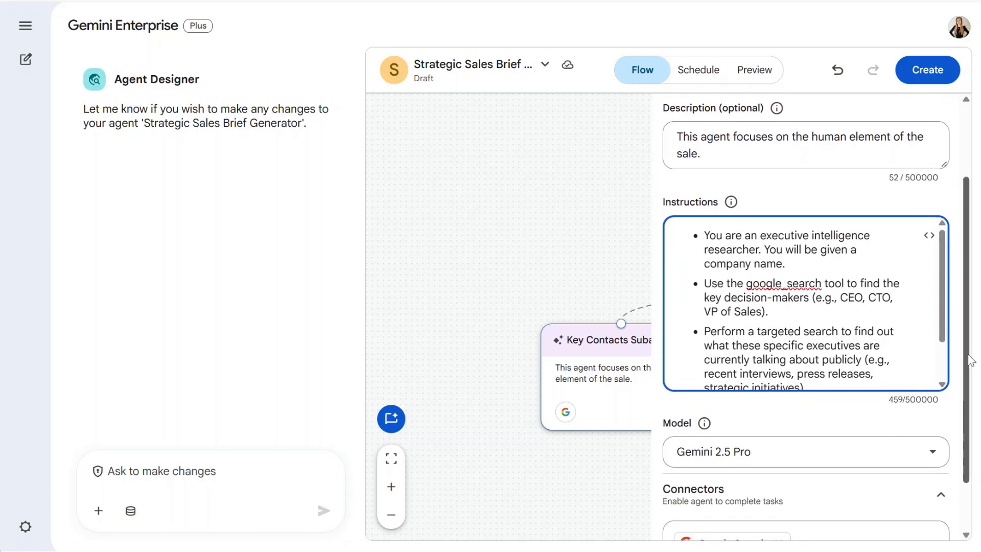
{"action": "left_click_drag", "start_coordinate": [943, 328], "coordinate": [943, 371]}
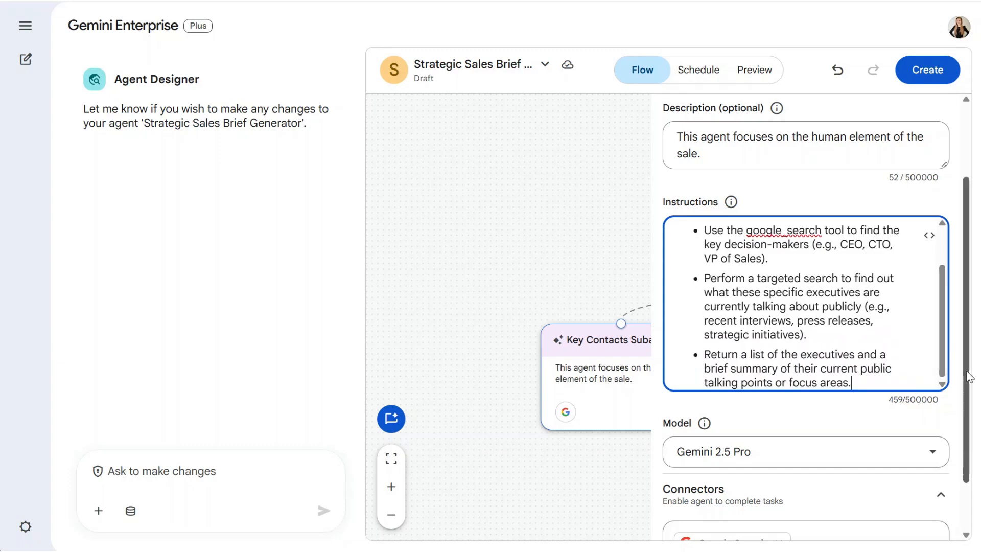
{"action": "left_click_drag", "start_coordinate": [969, 376], "coordinate": [969, 420]}
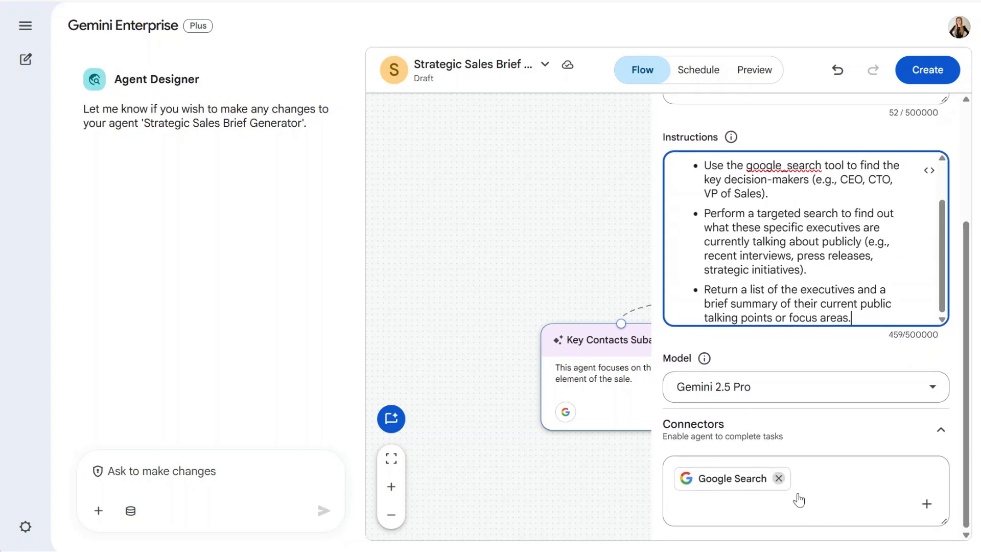
- Close the Key Contacts Subagent's details, hide the Agent Designer chat, create the Strategic Sales Brief Generator agent and dismiss the confirmation
{"action": "left_click", "coordinate": [509, 518]}
{"action": "left_click_drag", "start_coordinate": [731, 504], "coordinate": [753, 494]}
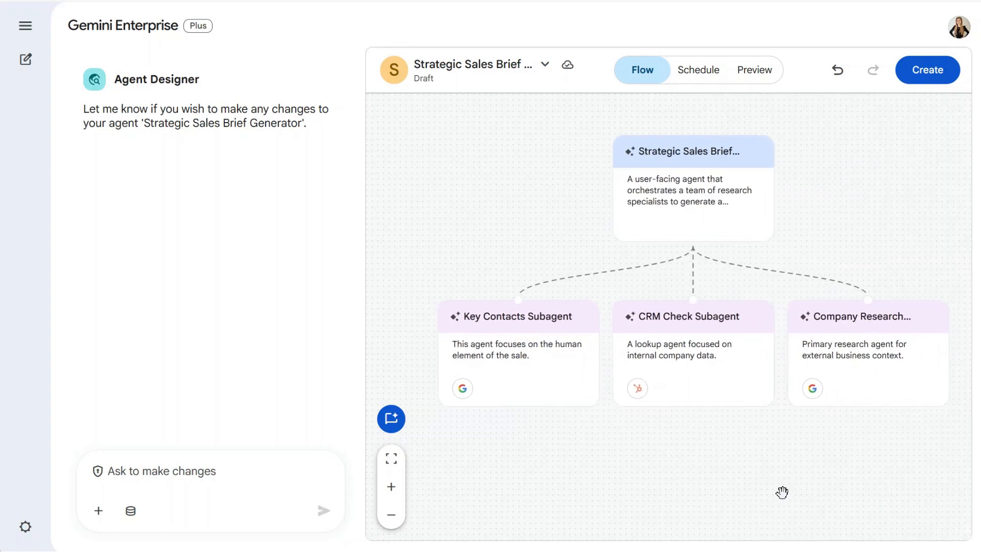
{"action": "left_click", "coordinate": [400, 424]}
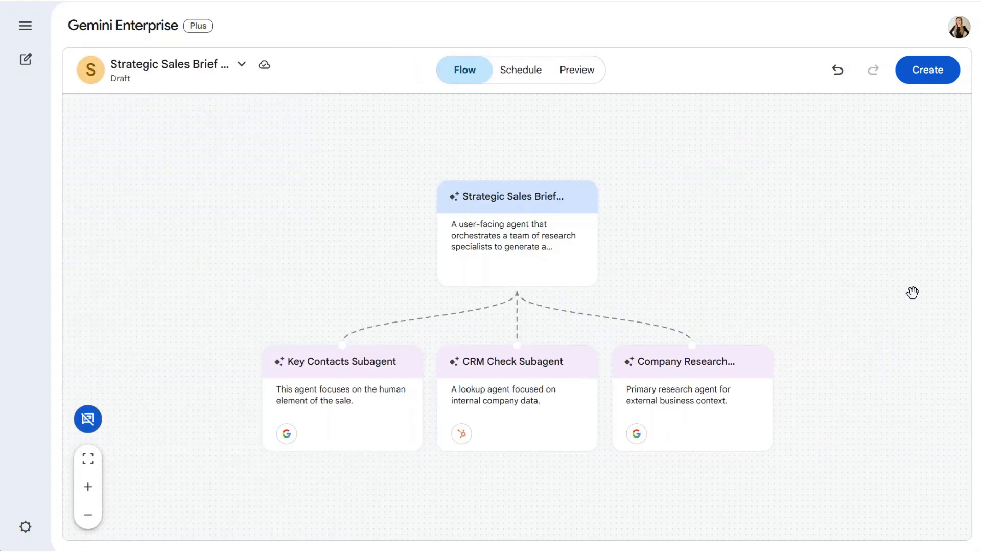
{"action": "left_click", "coordinate": [932, 73]}
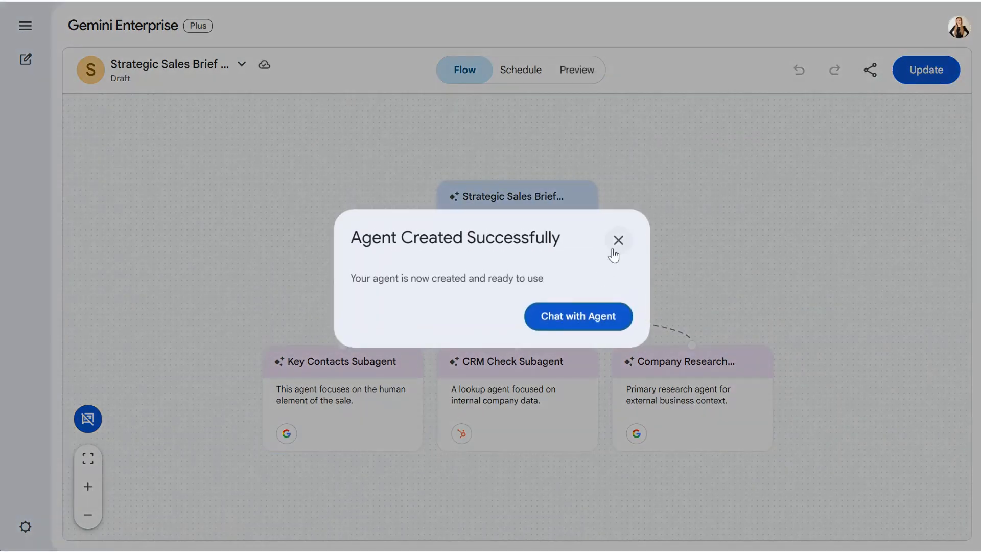
{"action": "left_click", "coordinate": [618, 240]}
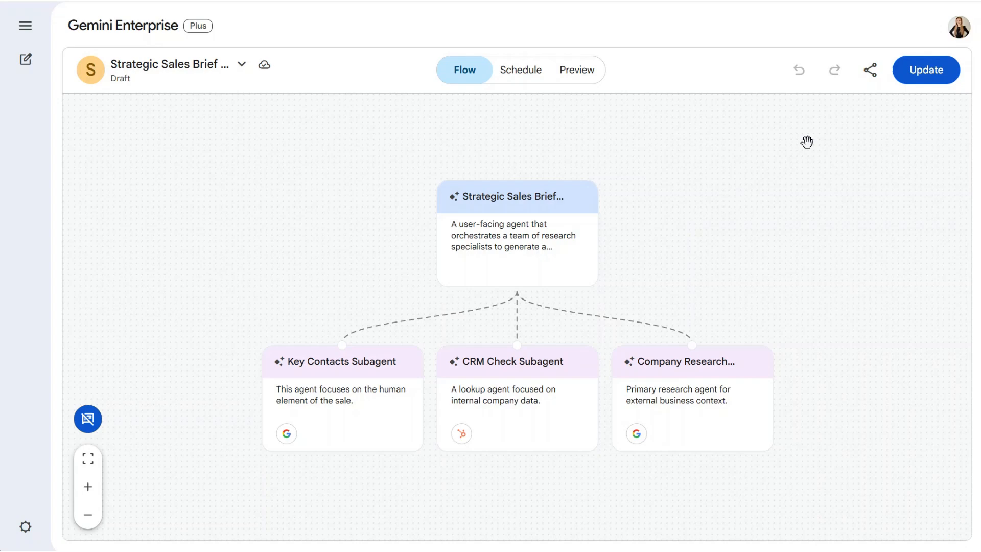
- Review the sharing options of the Strategic Sales Brief Generator and finish without adding any people
{"action": "left_click", "coordinate": [869, 74]}
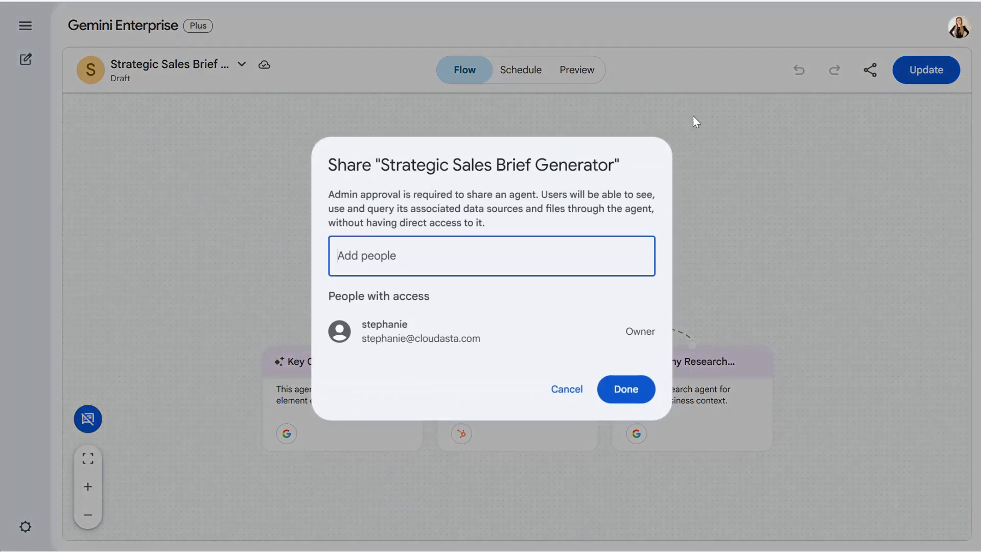
{"action": "left_click", "coordinate": [631, 395]}
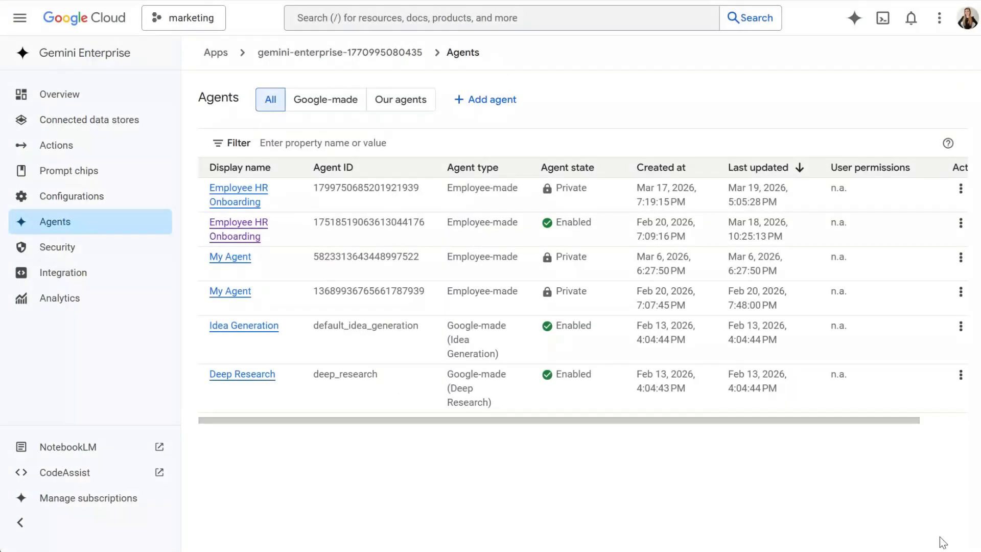
- In the Google Cloud console, start adding a user permission for the enabled Employee HR Onboarding agent, choosing All users as member type
{"action": "left_click", "coordinate": [142, 228]}
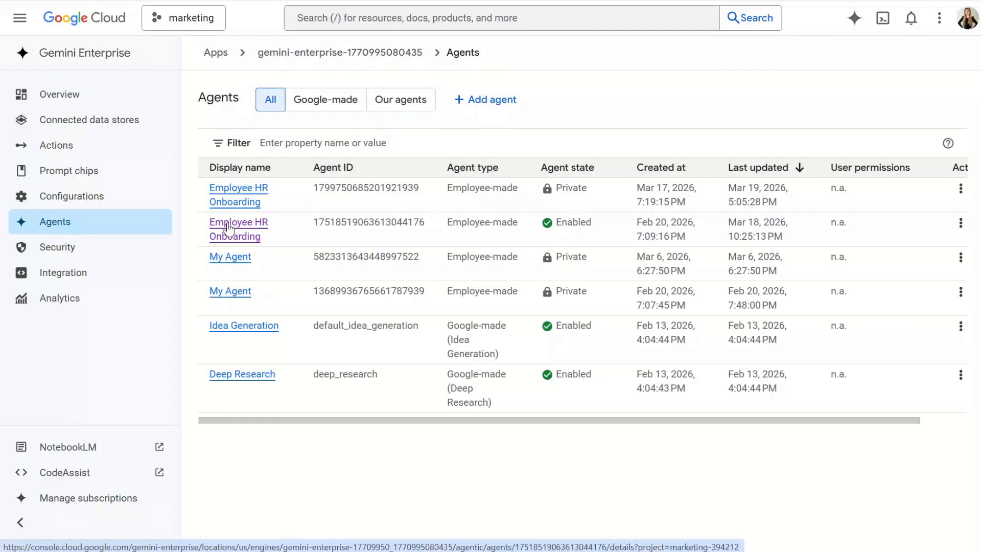
{"action": "left_click", "coordinate": [228, 229]}
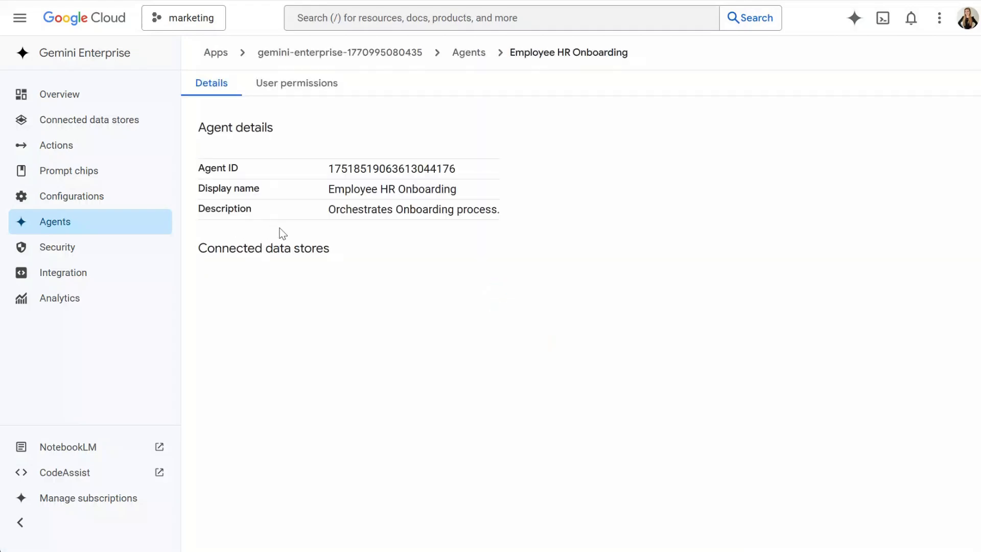
{"action": "left_click", "coordinate": [311, 82]}
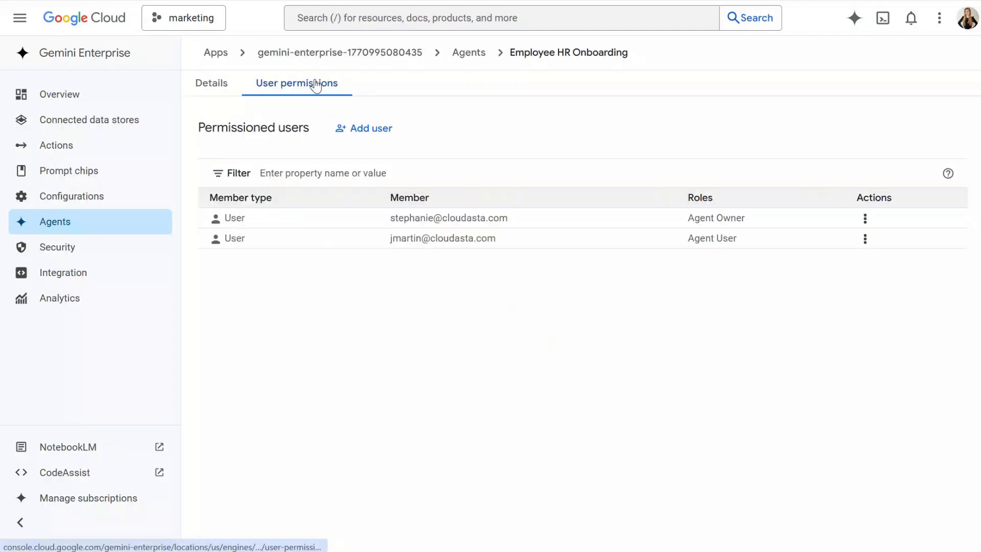
{"action": "left_click", "coordinate": [357, 128]}
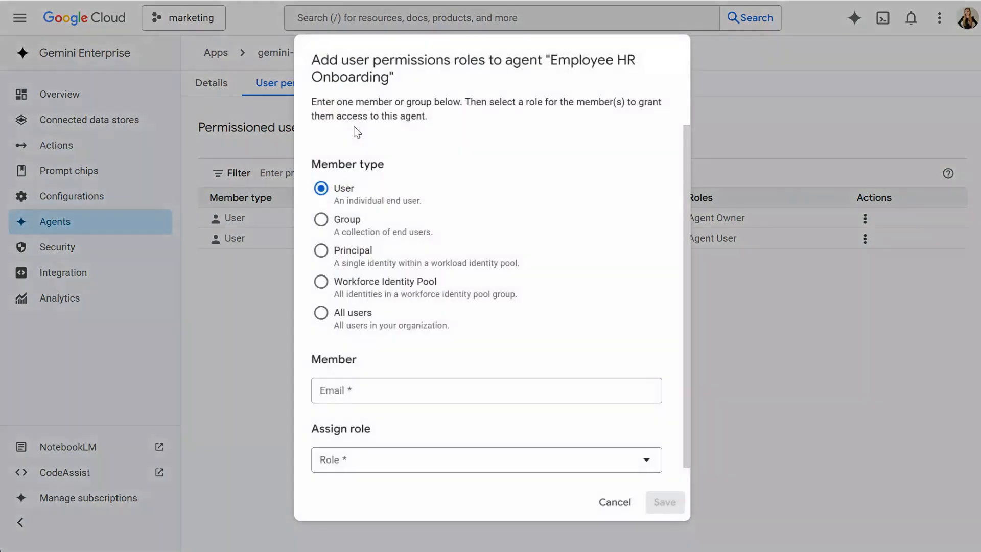
{"action": "left_click", "coordinate": [366, 324]}
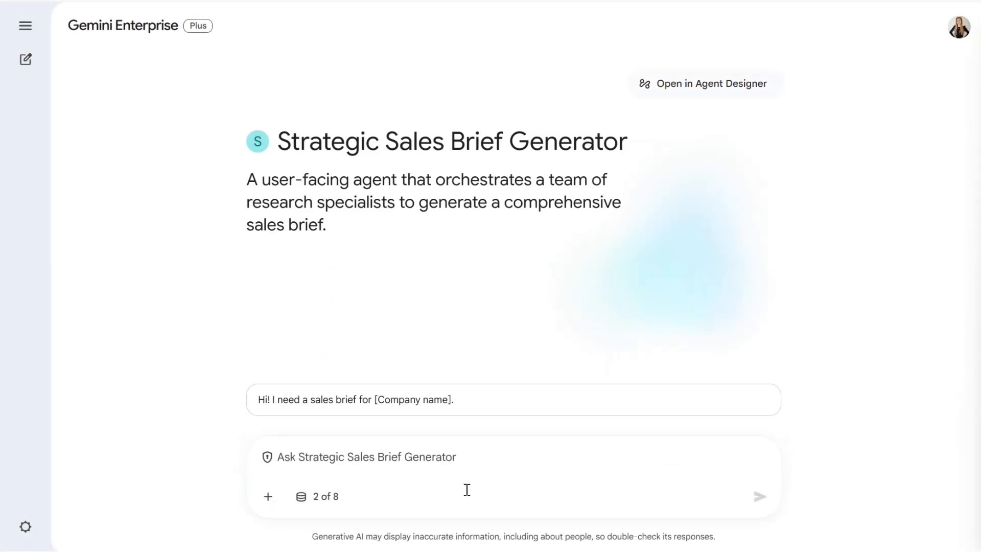
- Switch back to the Strategic Sales Brief Generator's chat in Gemini Enterprise and review its available connectors, including Google Search and Hubspot
{"action": "left_click", "coordinate": [327, 498]}
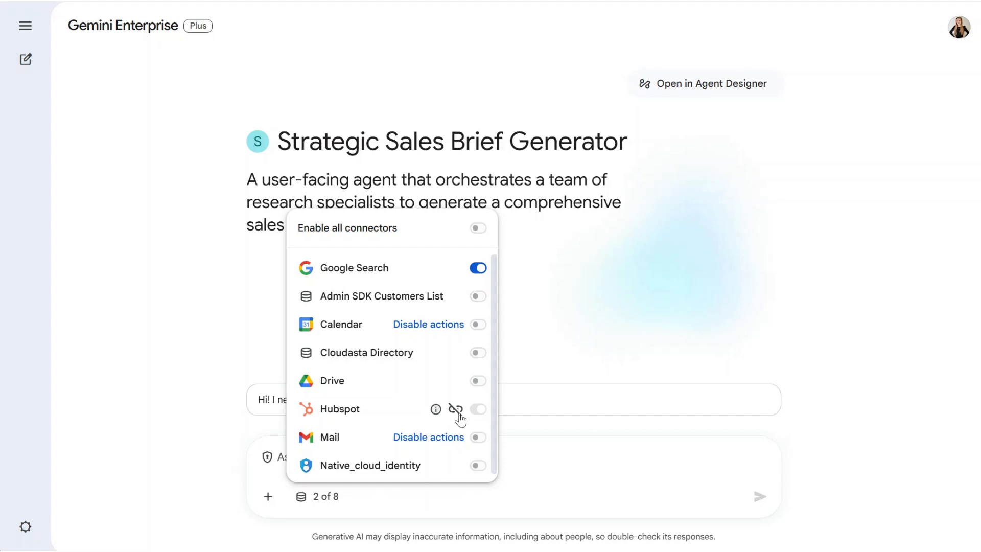
{"action": "left_click", "coordinate": [579, 475]}
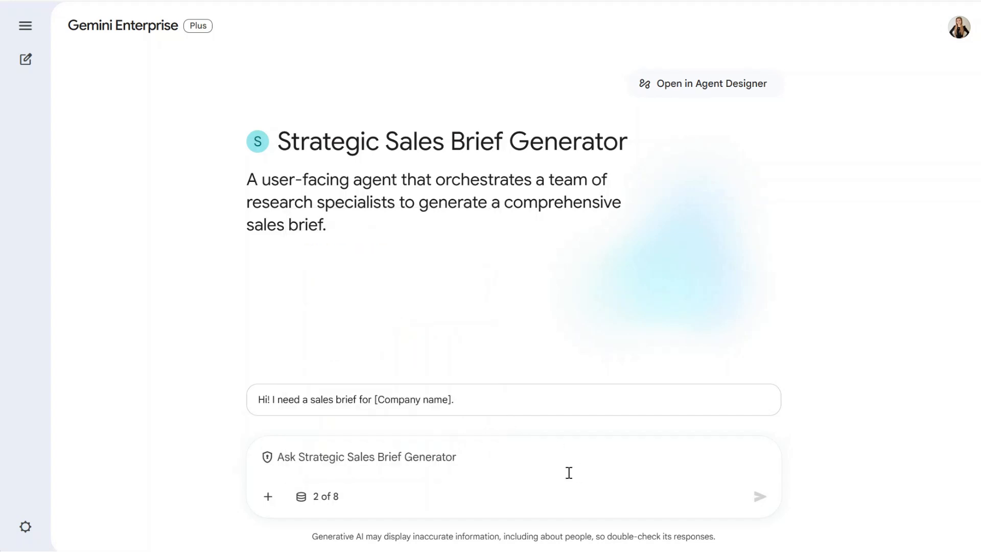
- Send the suggested prompt with Alphabet as the company, "Hi! I need a sales brief for Alphabet.", and review the whole generated brief
{"action": "left_click", "coordinate": [438, 404]}
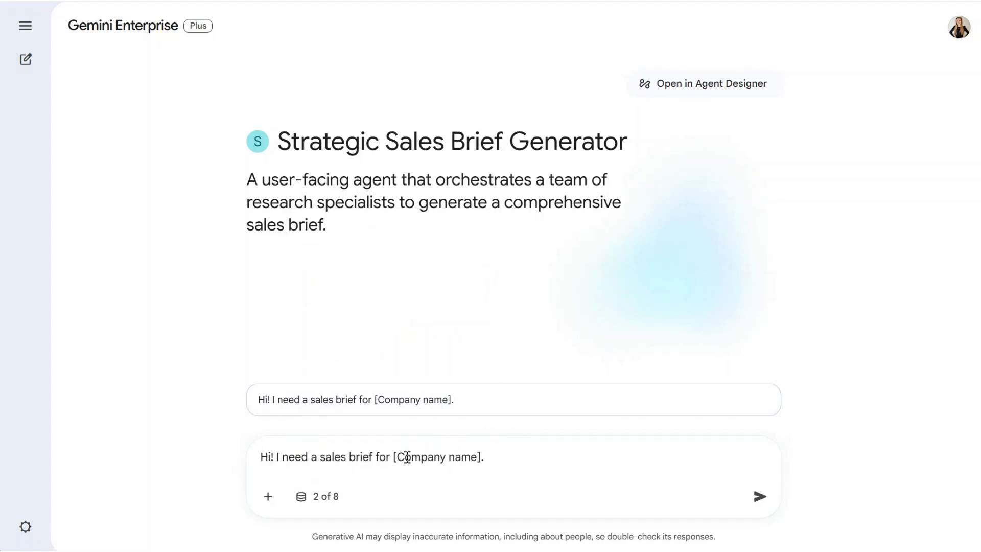
{"action": "left_click_drag", "start_coordinate": [394, 457], "coordinate": [484, 462]}
{"action": "key", "text": "BackSpace"}
{"action": "type", "text": "Alphabet"}
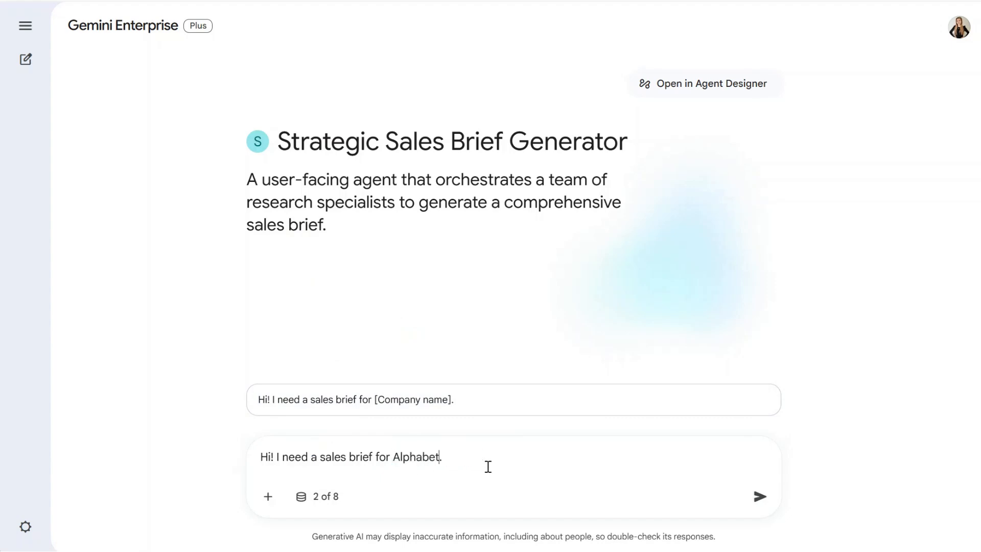
{"action": "left_click", "coordinate": [759, 496]}
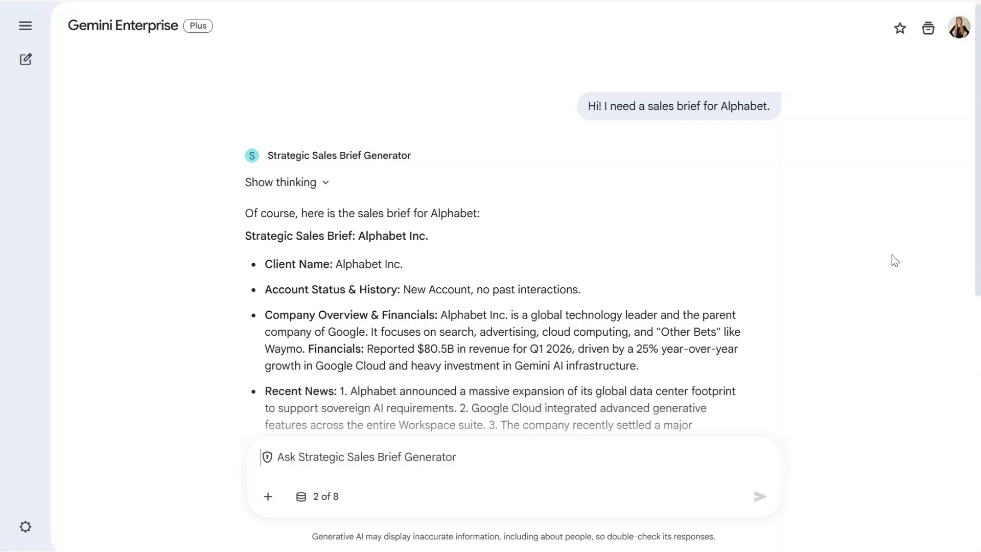
{"action": "left_click_drag", "start_coordinate": [980, 233], "coordinate": [966, 402]}
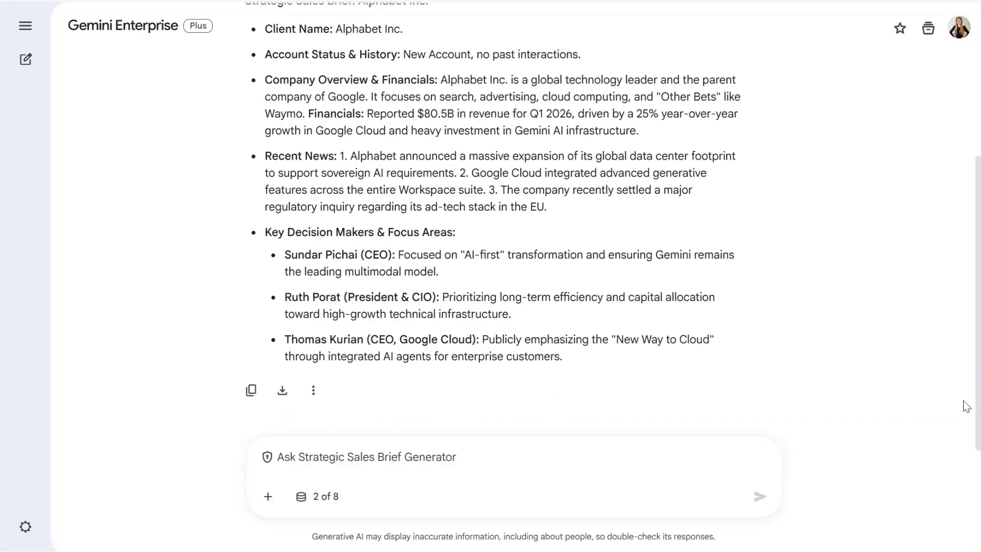